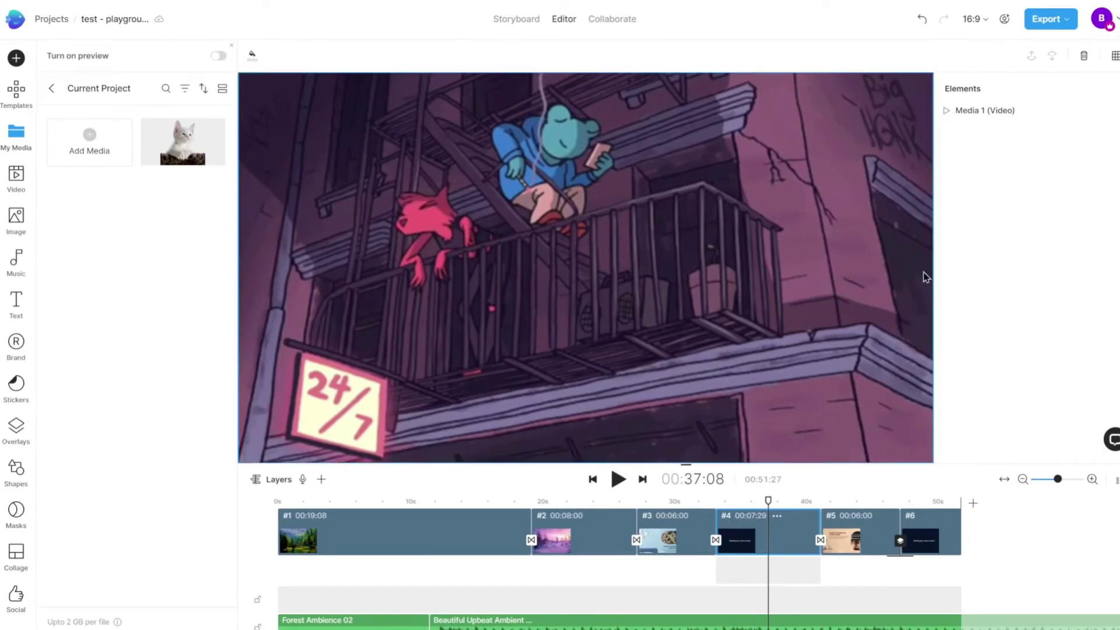
- Select the Media 1 video layer on the fourth scene to show its clip editing options
{"action": "left_click", "coordinate": [700, 243]}
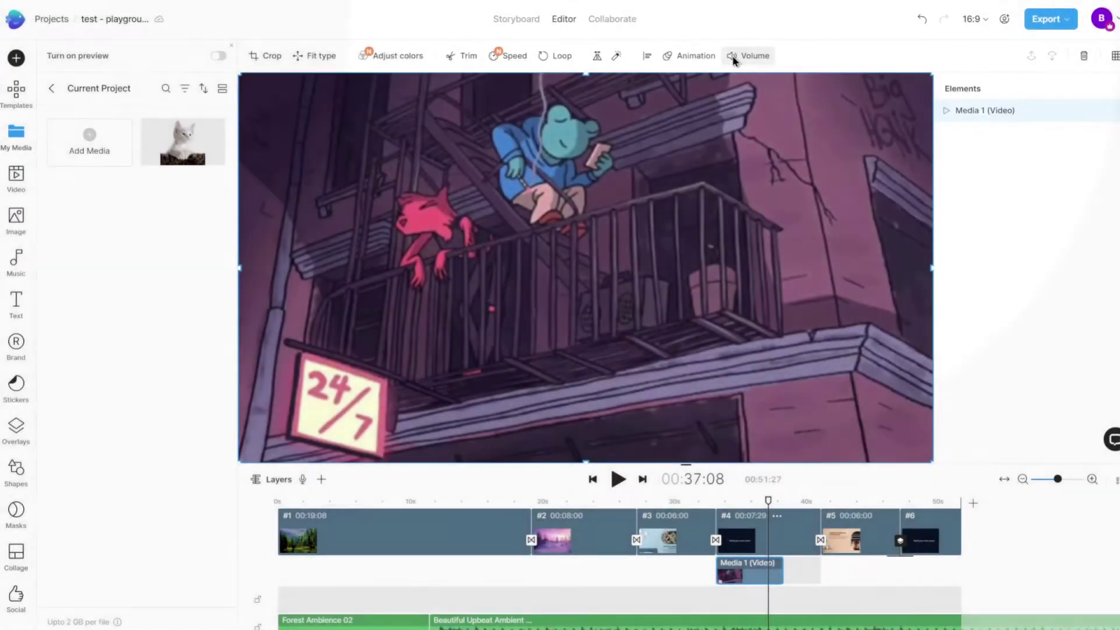
- Raise the Media 1 clip's volume from 0.0 dB to 1.2 dB
{"action": "left_click", "coordinate": [733, 55]}
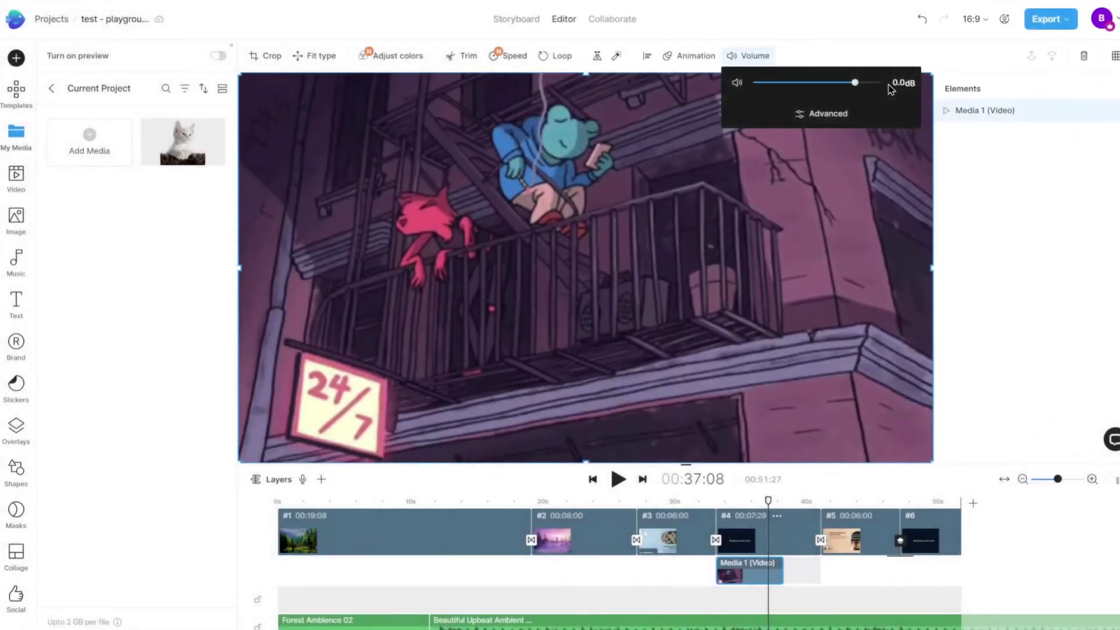
{"action": "mouse_move", "coordinate": [857, 85]}
{"action": "left_mouse_down"}
{"action": "mouse_move", "coordinate": [871, 87]}
{"action": "mouse_move", "coordinate": [838, 89]}
{"action": "mouse_move", "coordinate": [860, 87]}
{"action": "left_mouse_up"}
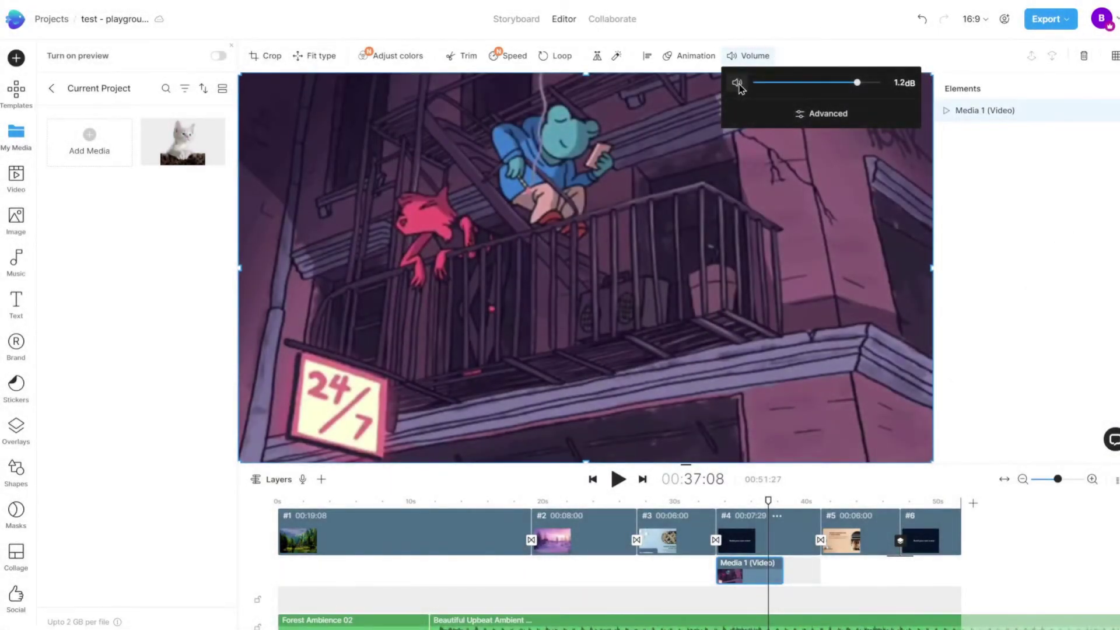
{"action": "left_click", "coordinate": [738, 85]}
{"action": "left_click", "coordinate": [739, 84]}
- In advanced audio settings, give Media 1 a 1 s fade-in and pan it right to 46
{"action": "left_click", "coordinate": [810, 117]}
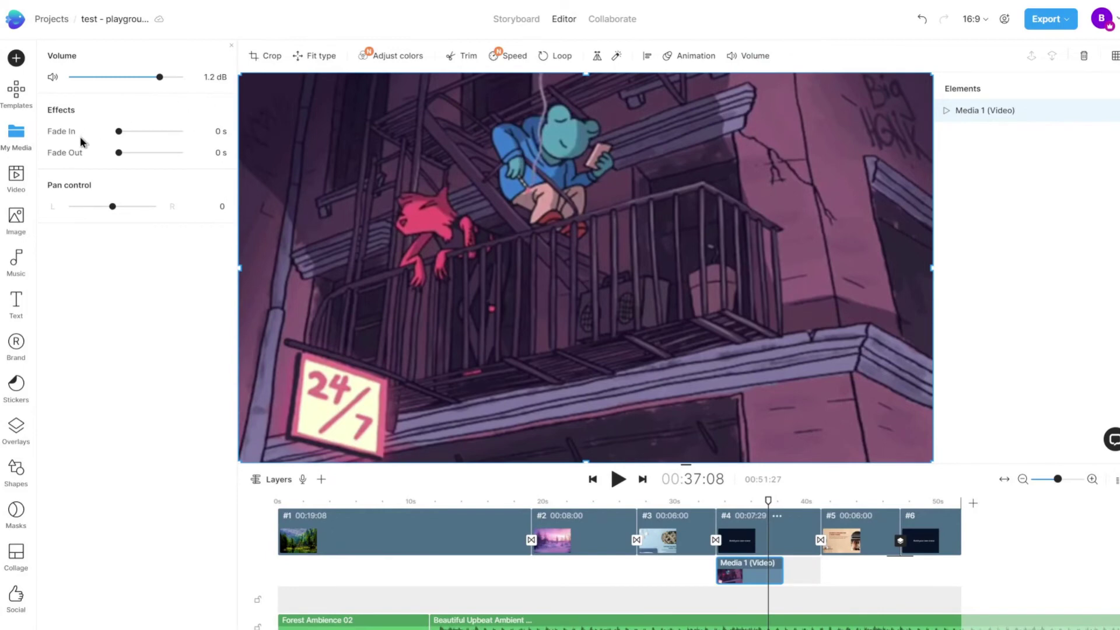
{"action": "left_click_drag", "start_coordinate": [119, 131], "coordinate": [132, 133]}
{"action": "left_click_drag", "start_coordinate": [112, 208], "coordinate": [131, 213]}
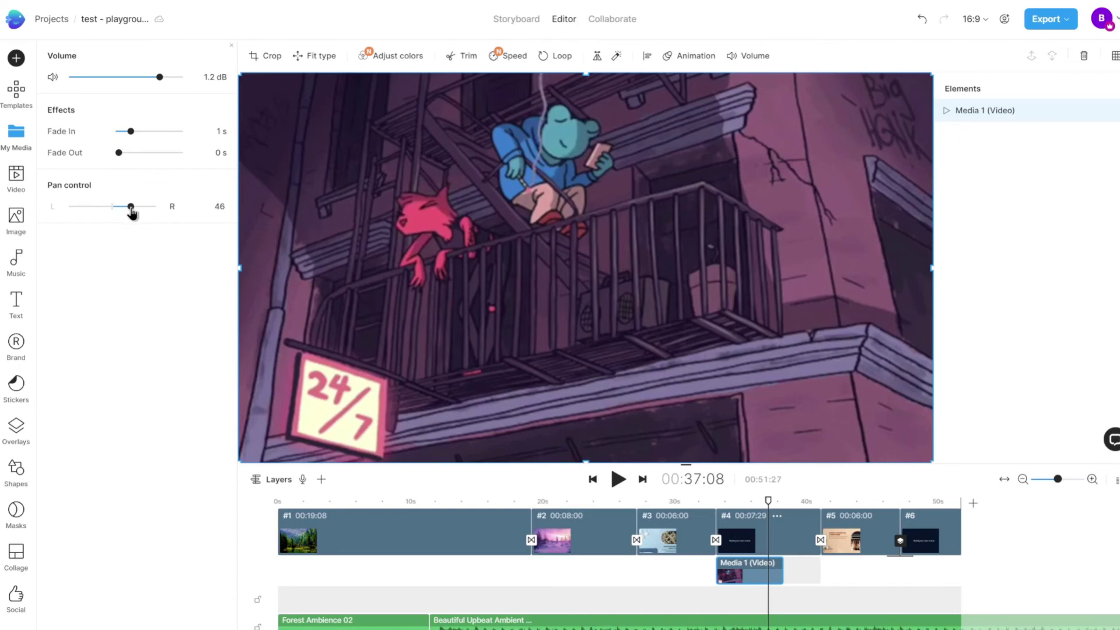